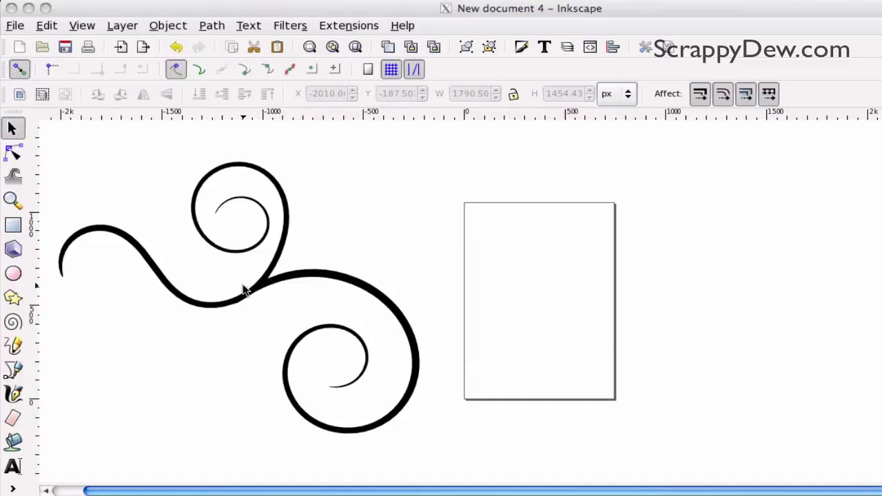
Shift the finished example flourish slightly to the right, to X -1864.6.
left_click_drag(256, 290, 282, 286)
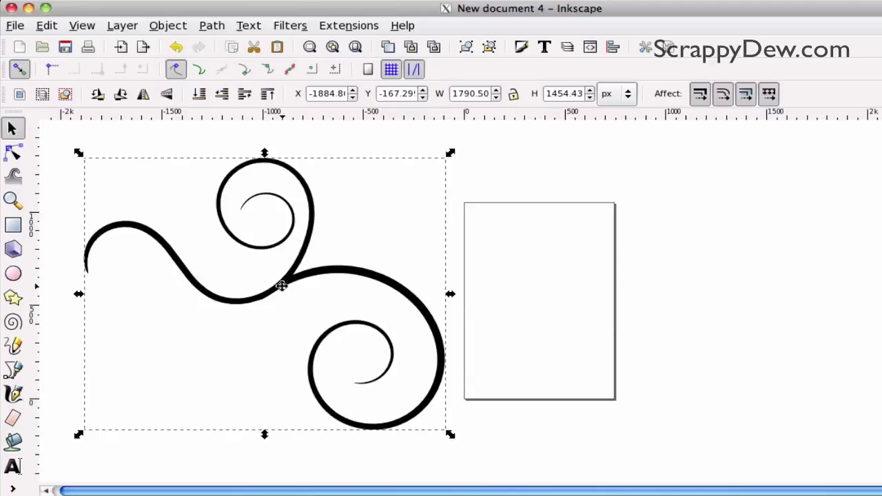
left_click_drag(280, 285, 289, 285)
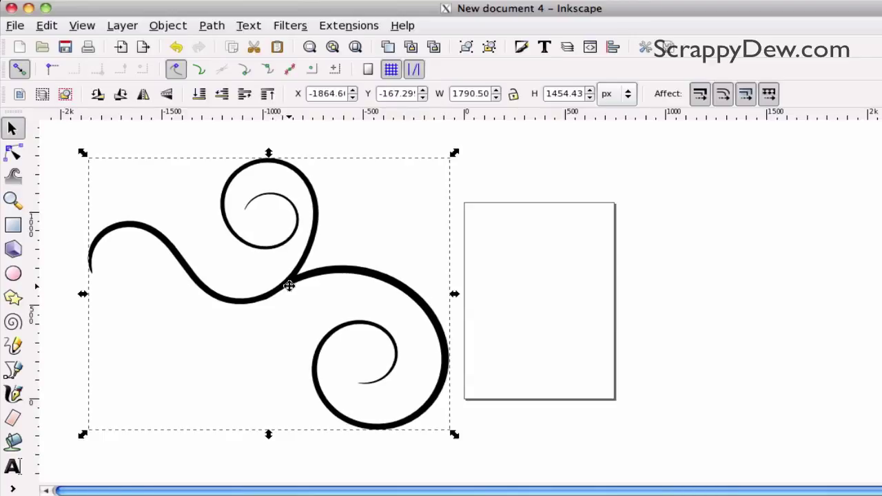
Delete the example flourish and pick the Bezier pen tool in Spiro mode.
key("Delete")
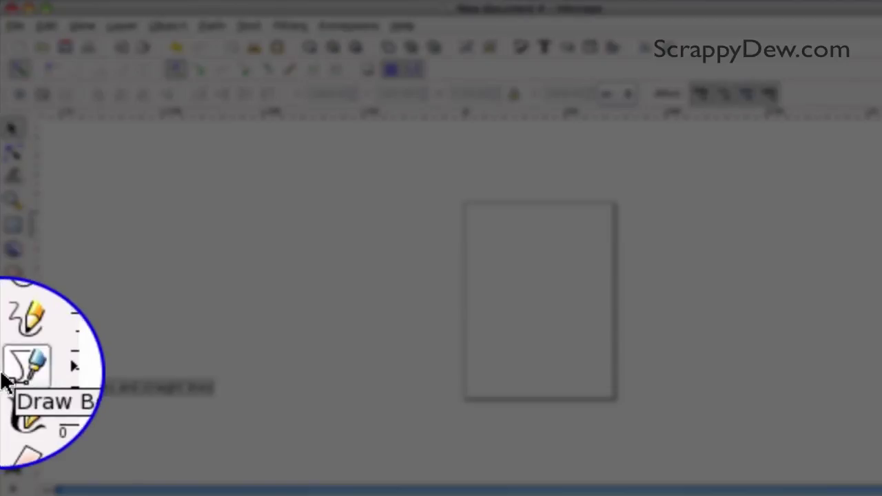
left_click(19, 378)
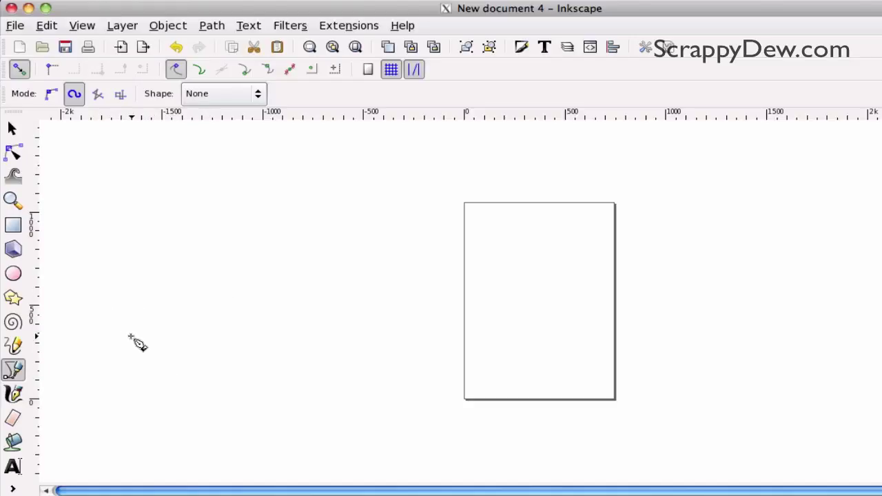
Draw a Spiro path from the lower left through an S-curve, ending in an inward spiral.
left_click(116, 332)
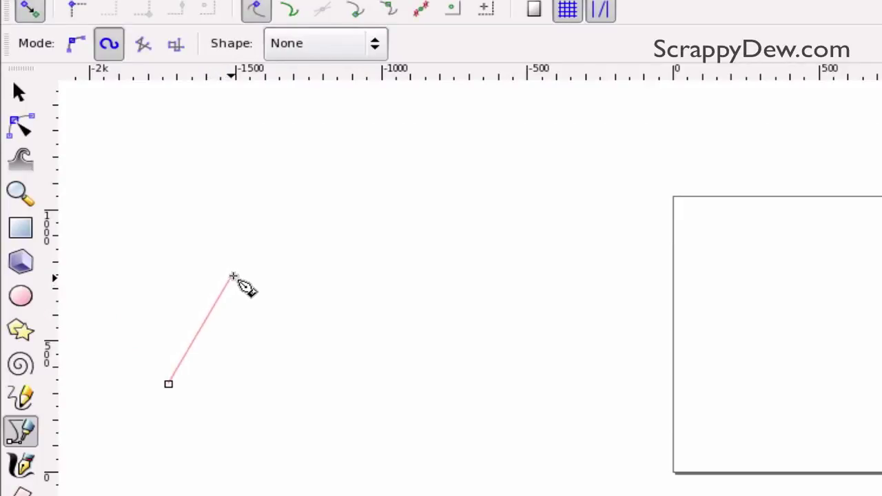
left_click_drag(240, 268, 329, 270)
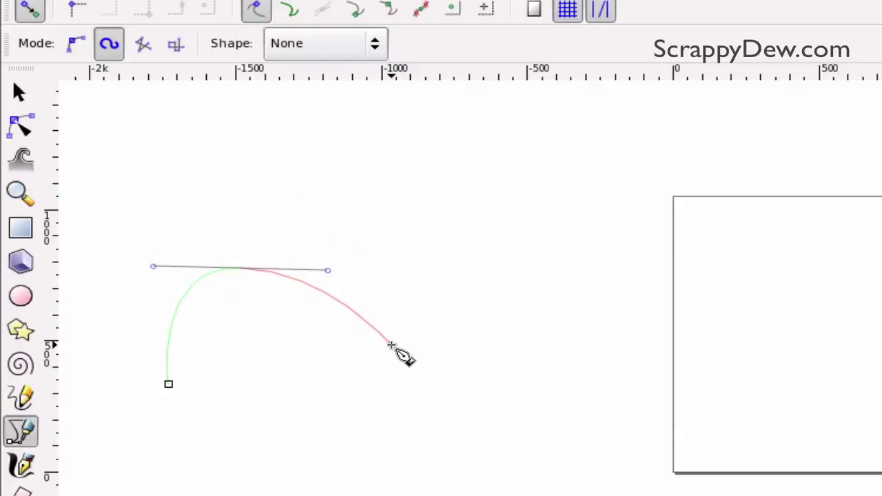
left_click_drag(390, 347, 450, 361)
left_click_drag(599, 272, 586, 202)
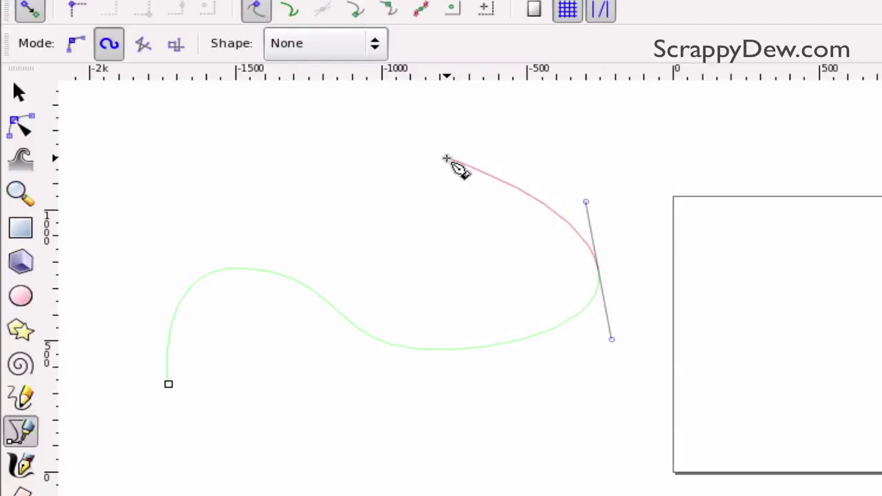
left_click_drag(445, 158, 390, 197)
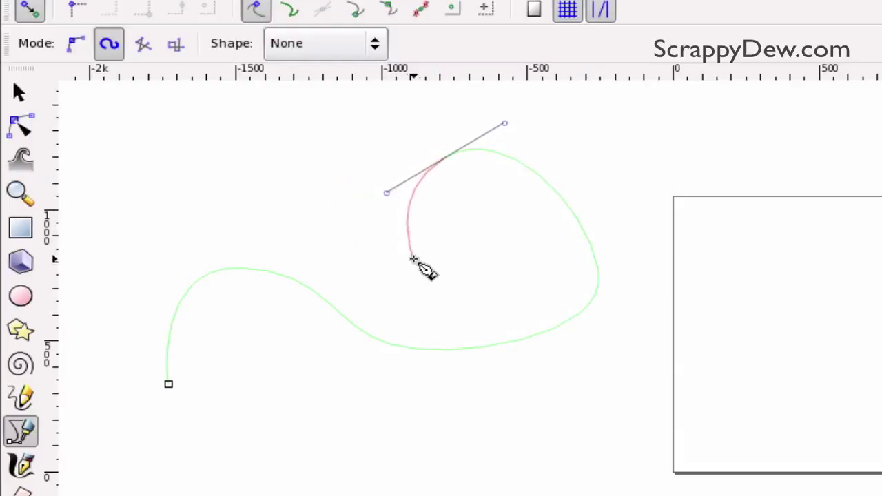
left_click_drag(404, 263, 480, 282)
left_click_drag(522, 240, 521, 210)
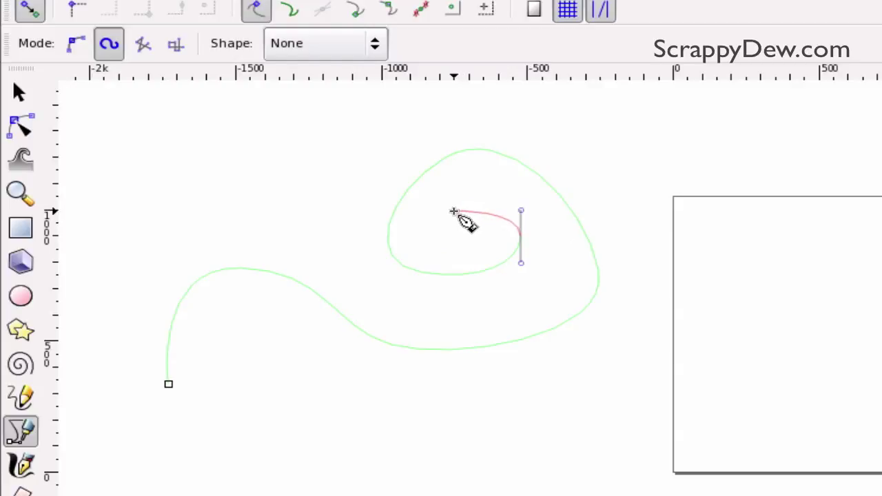
double_click(453, 212)
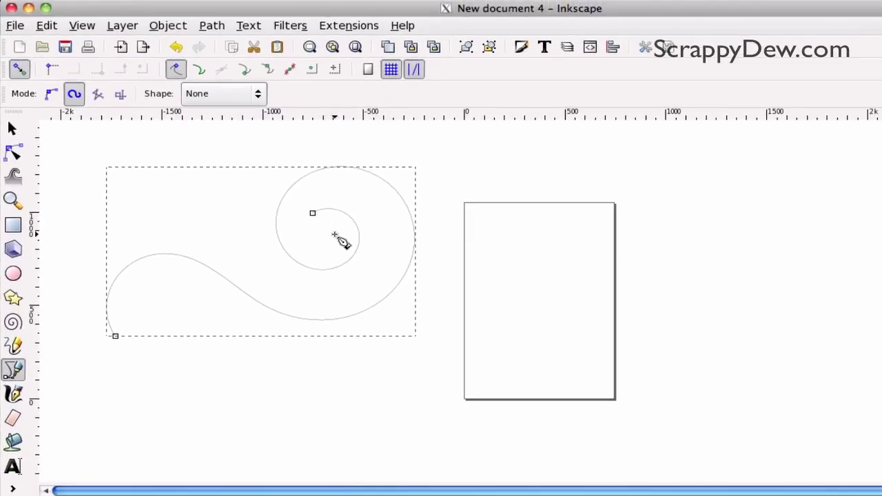
Draw a small red circle with the Ellipse tool just above the page's top-right corner.
left_click(13, 273)
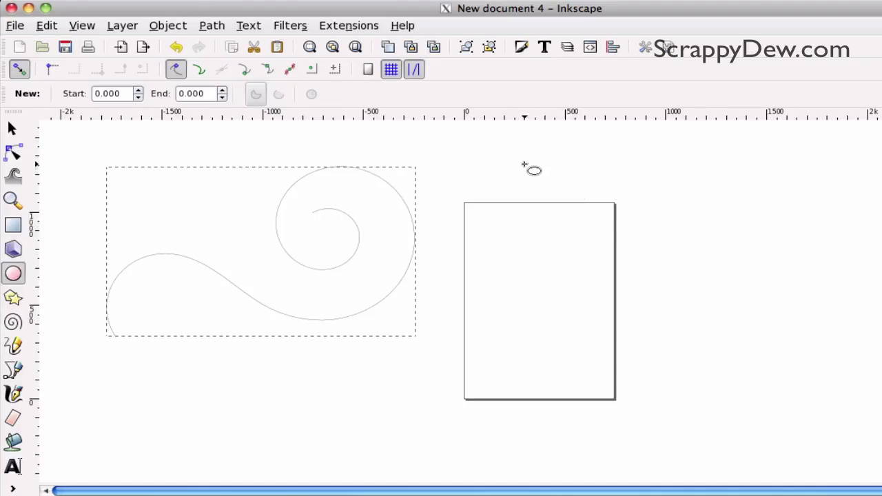
left_click(535, 168)
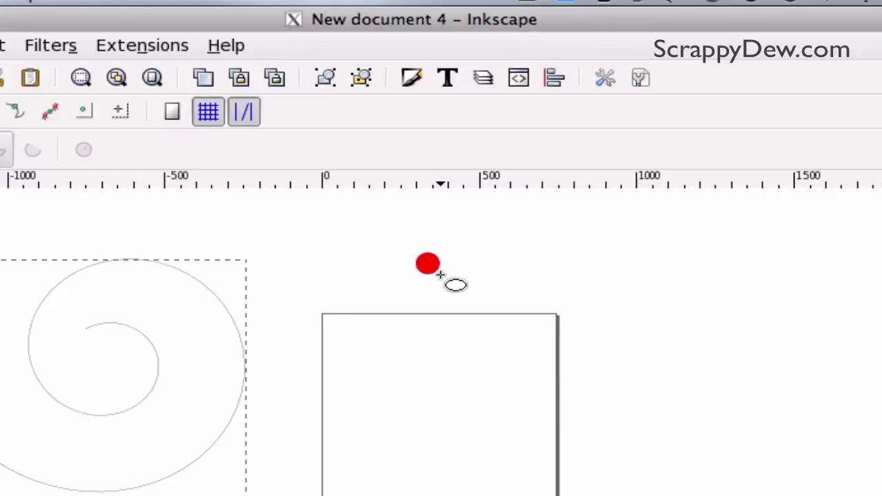
mouse_move(439, 274)
left_mouse_down()
mouse_move(474, 299)
mouse_move(458, 290)
left_mouse_up()
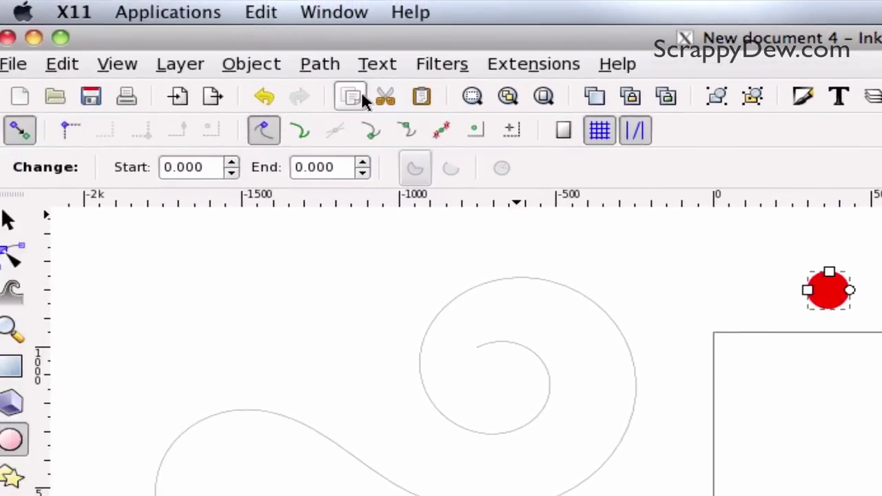
Convert the circle to a path and drag its right node out into a long teardrop tip at X 933.381.
left_click(320, 64)
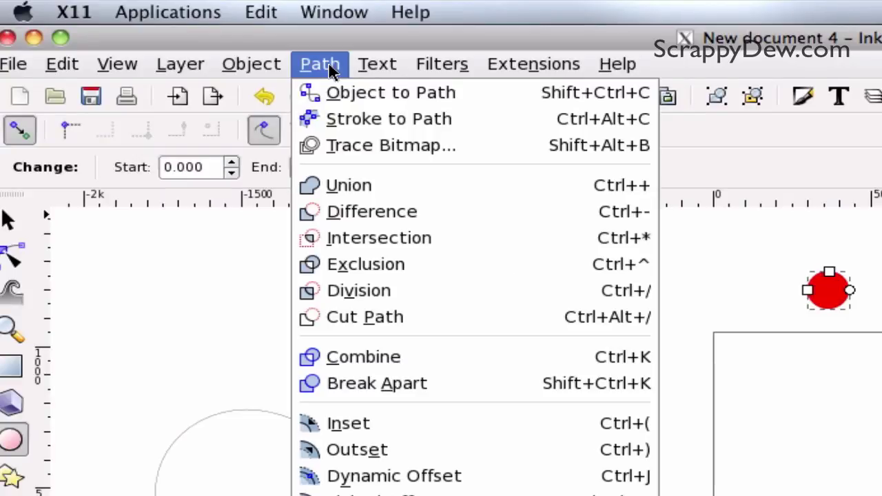
left_click(339, 93)
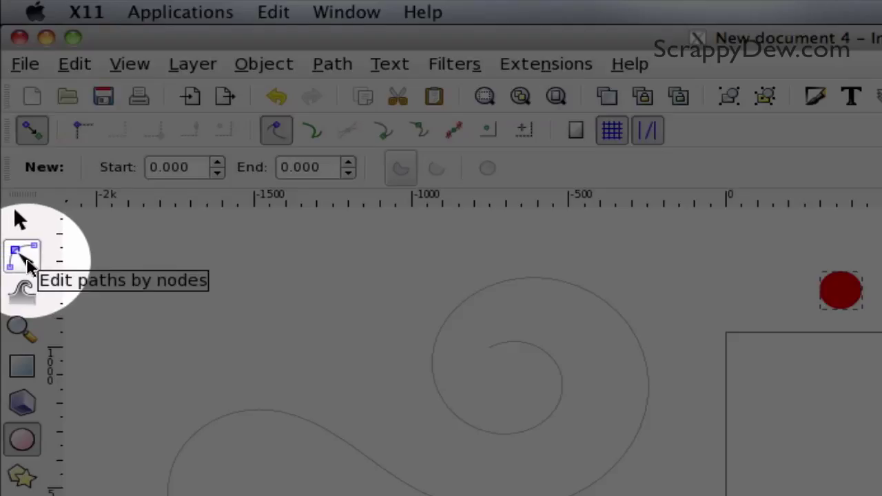
left_click(23, 256)
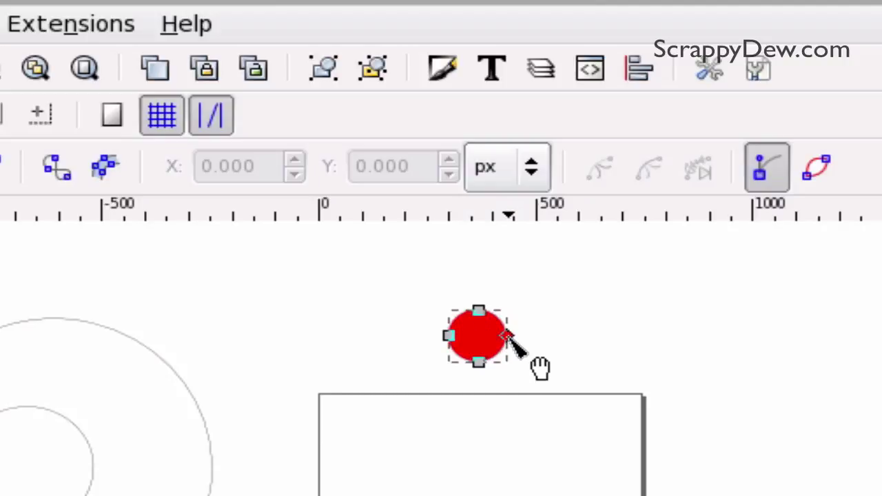
left_click_drag(506, 336, 726, 350)
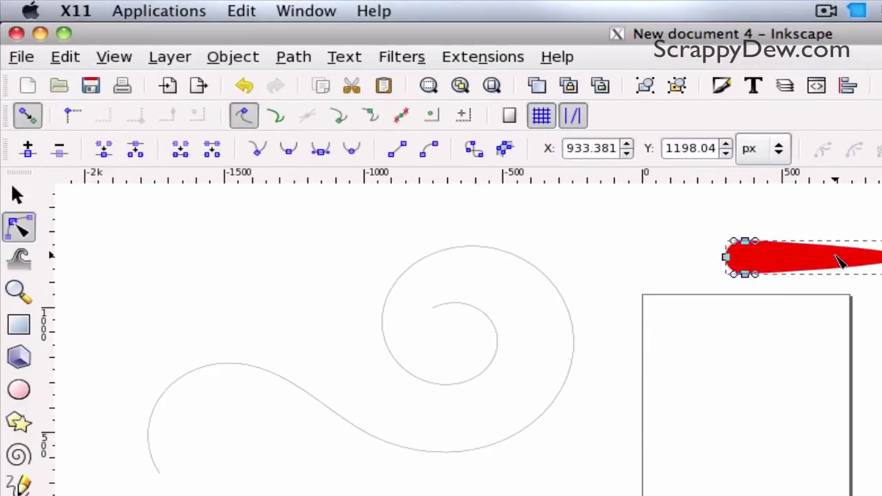
Copy the red teardrop to the clipboard and select the Spiro swirl curve.
left_click(65, 56)
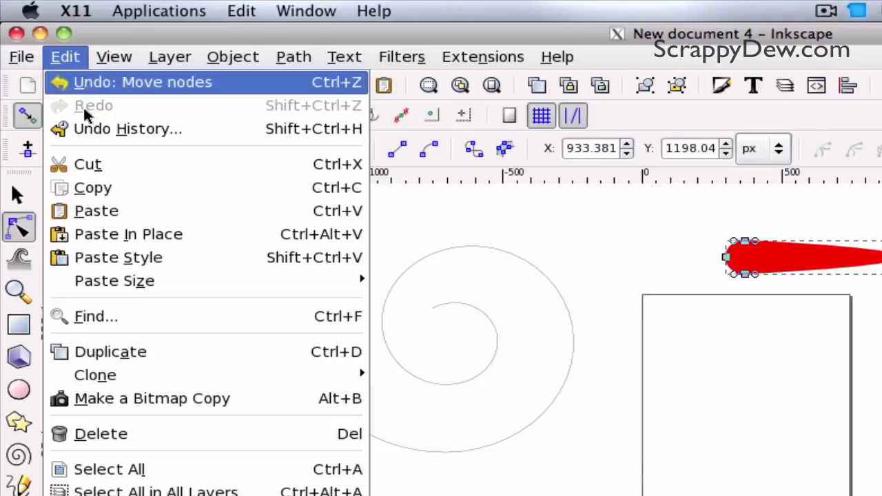
left_click(128, 193)
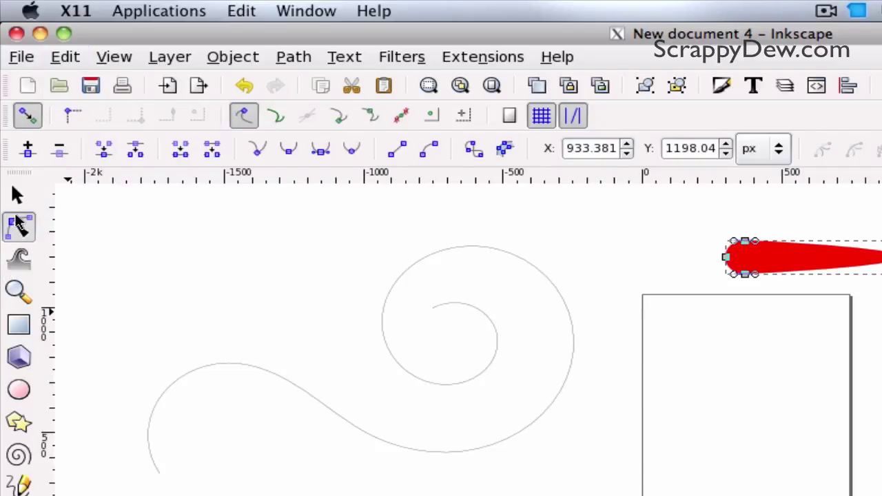
left_click(17, 196)
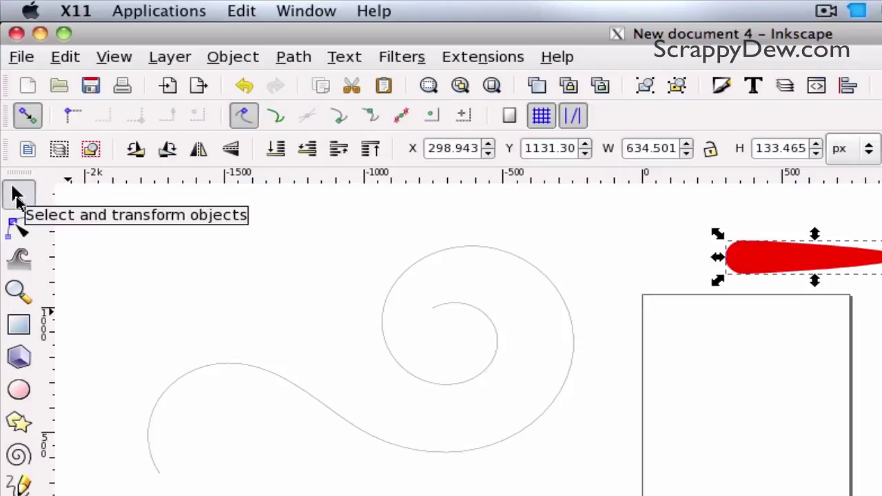
left_click(278, 394)
left_click(303, 382)
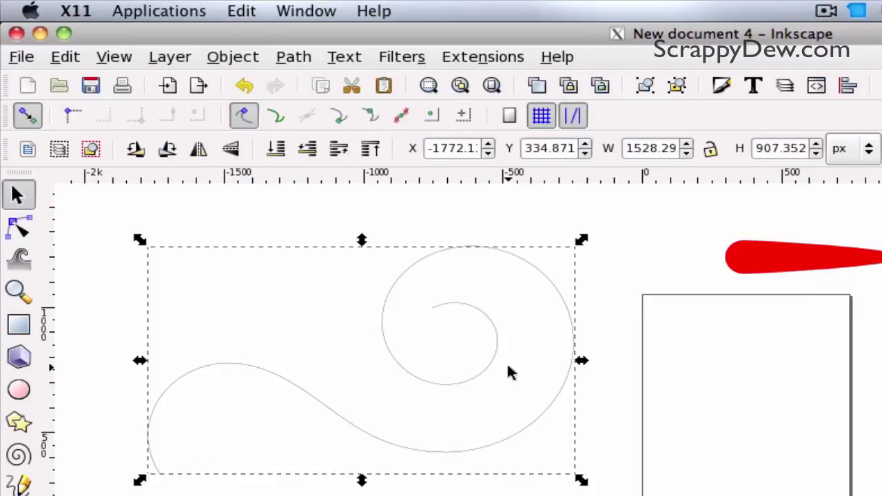
left_click(293, 57)
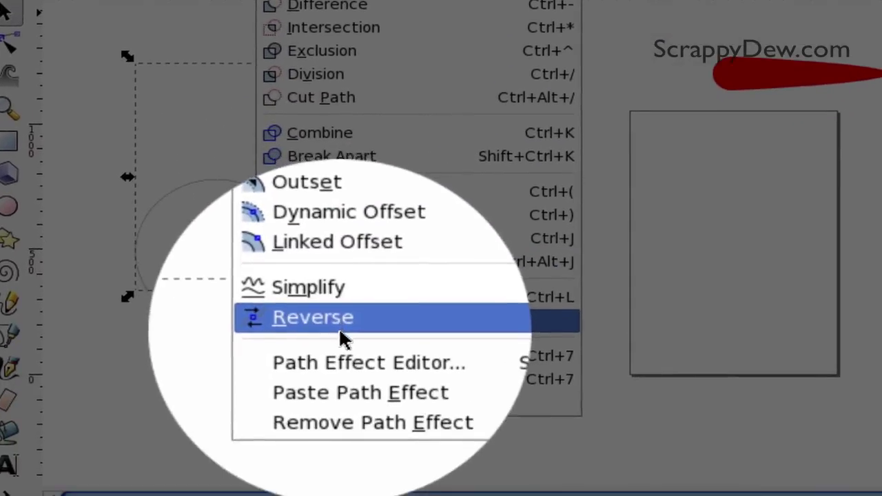
Apply Pattern Along Path to the swirl, pasting the teardrop as its pattern source.
left_click(350, 357)
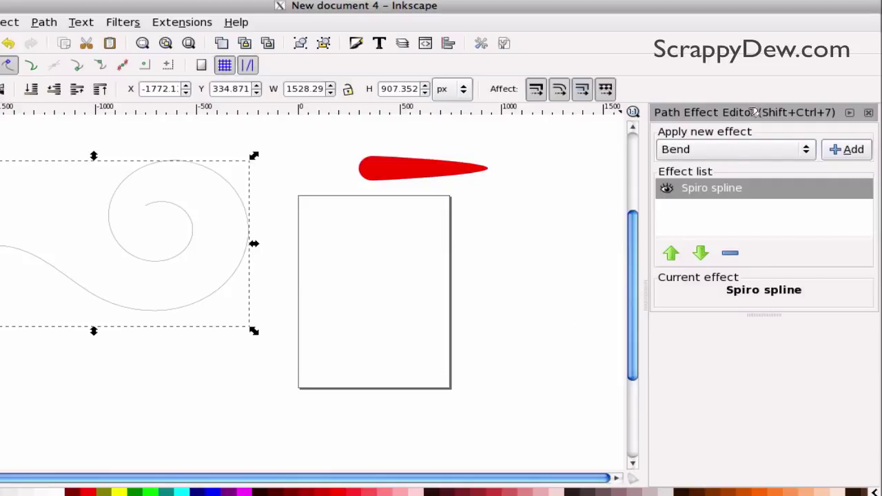
left_click_drag(642, 162, 315, 181)
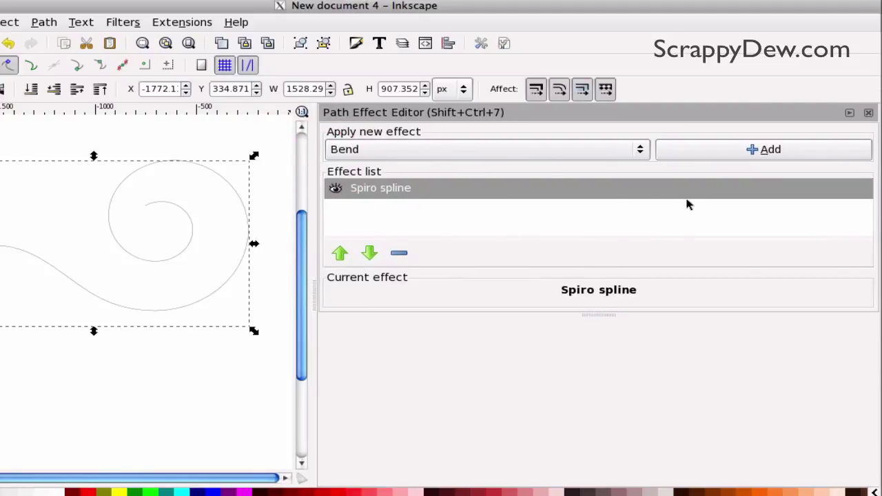
left_click(449, 151)
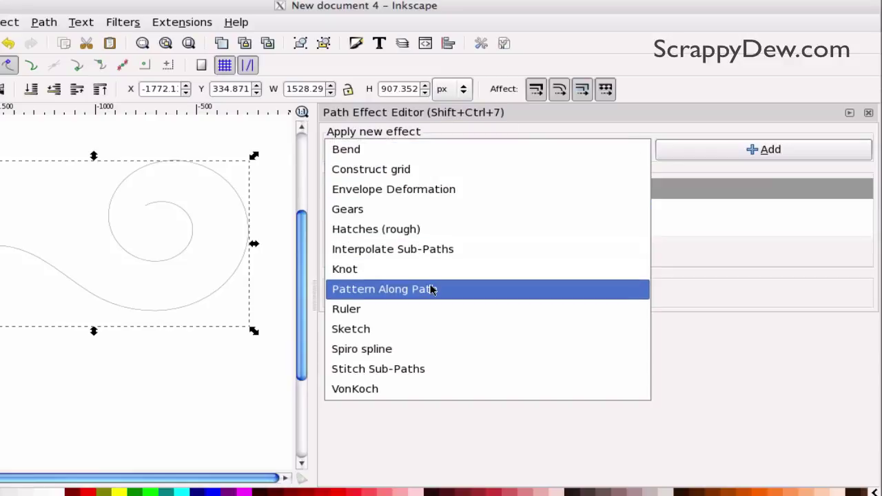
left_click(432, 290)
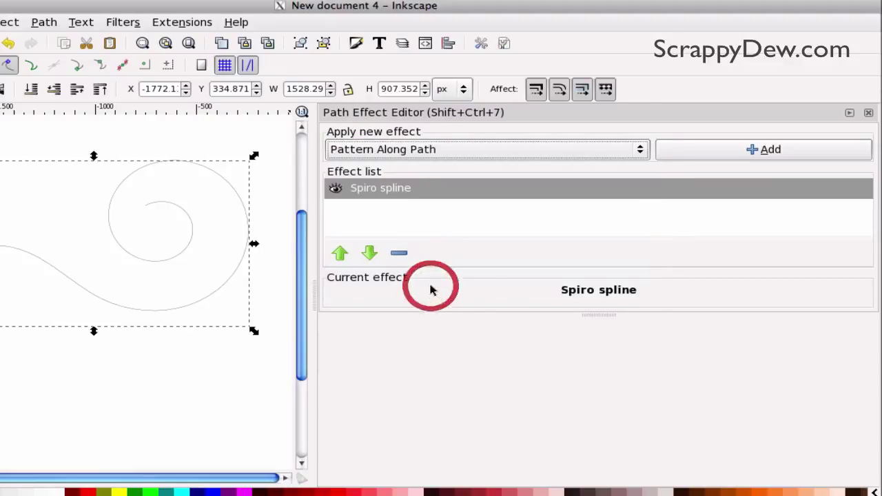
left_click(731, 151)
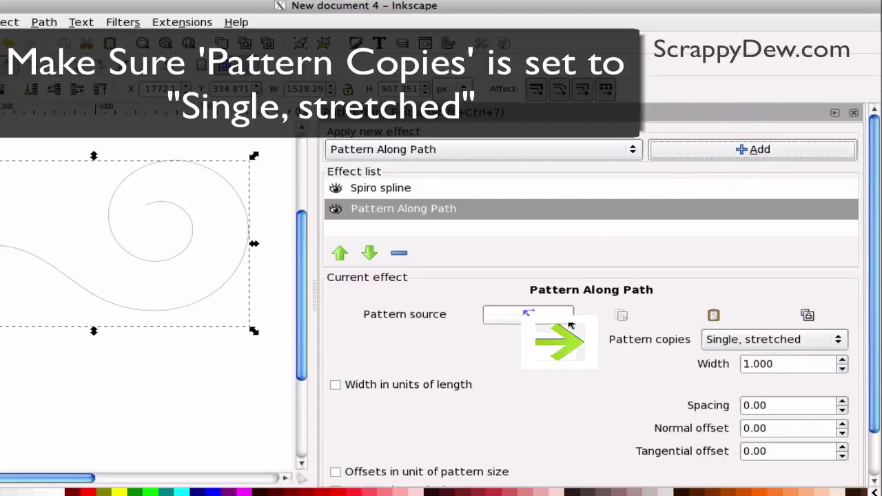
left_click(727, 322)
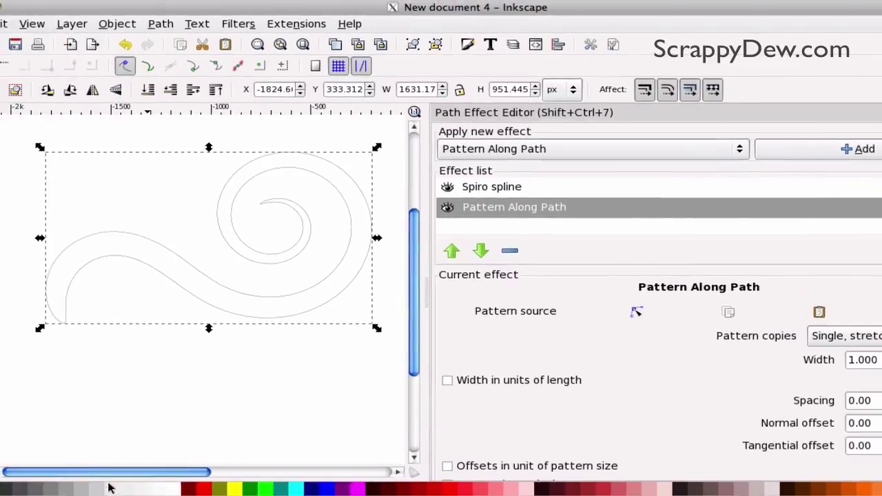
Fill the tapered swirl black and set its pattern width to 0.5.
left_click(0, 486)
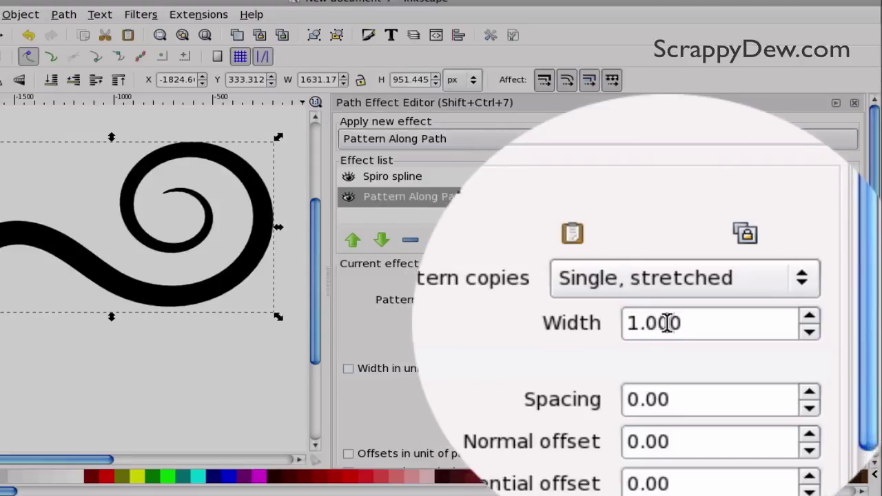
left_click_drag(776, 348, 705, 343)
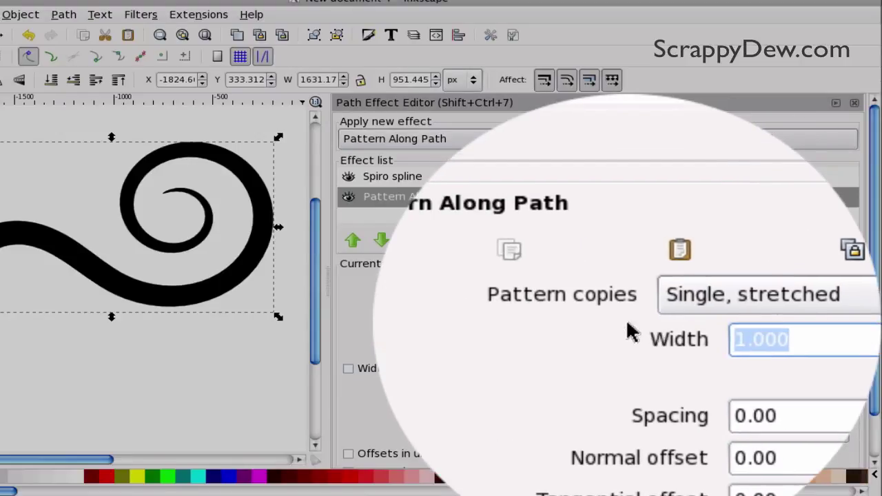
type(".")
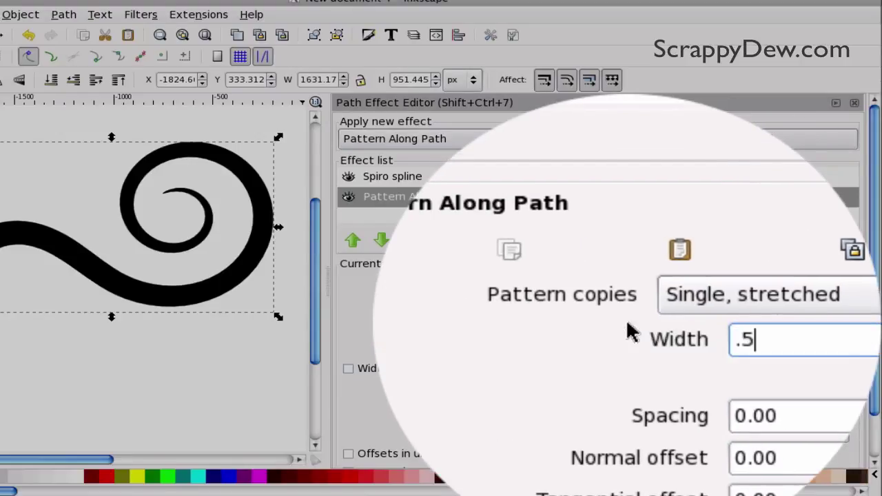
type("5")
key("Return")
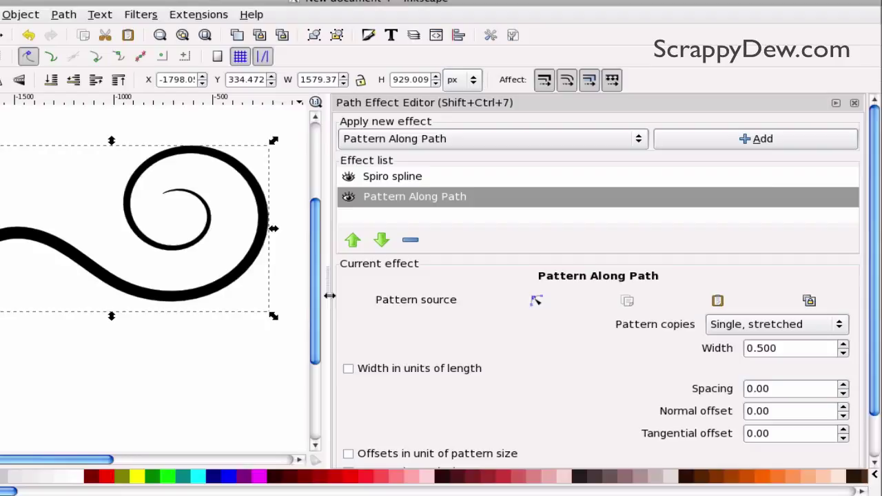
left_click_drag(329, 295, 686, 284)
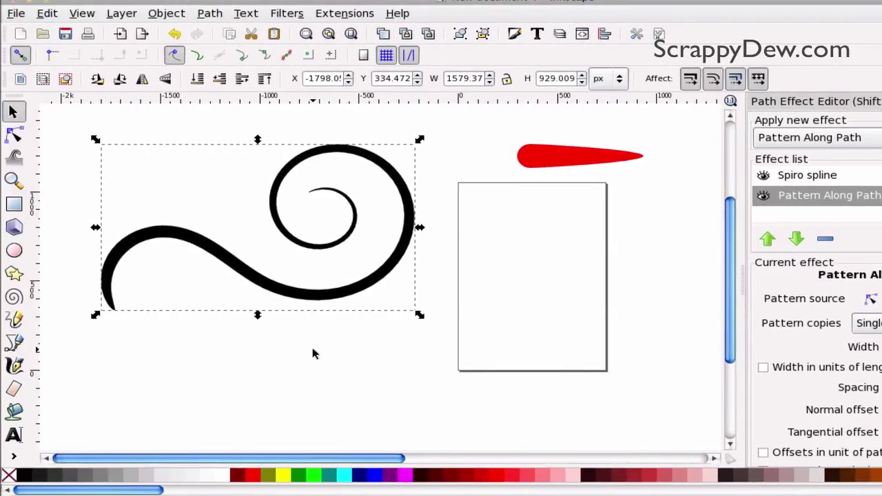
Draw a second Spiro curve waving right from the lower left into a large rounded loop.
left_click(310, 353)
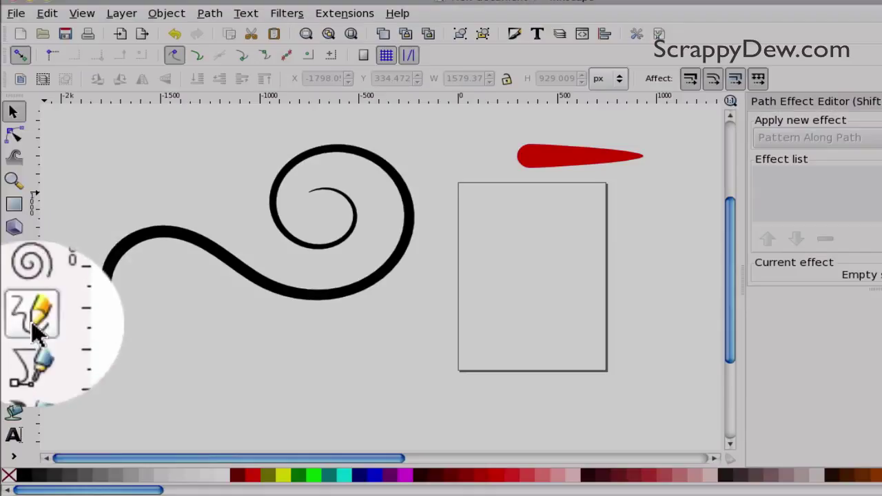
left_click(14, 342)
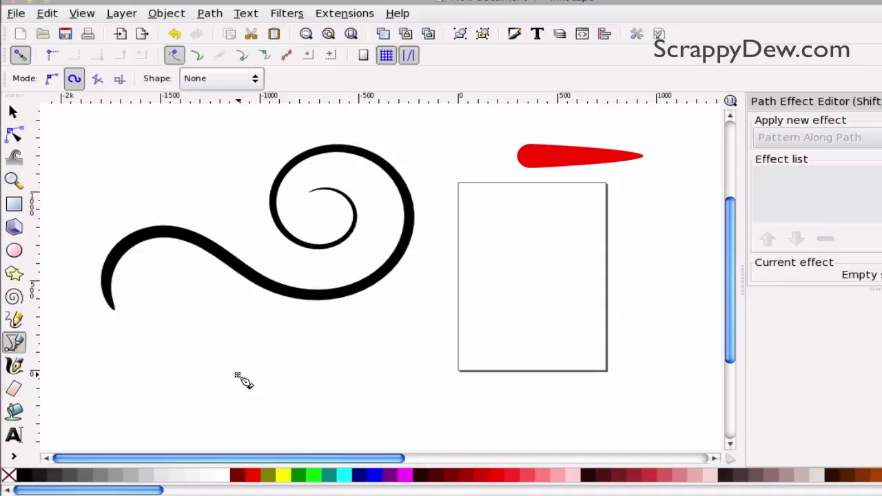
left_click(237, 374)
left_click_drag(356, 336, 392, 347)
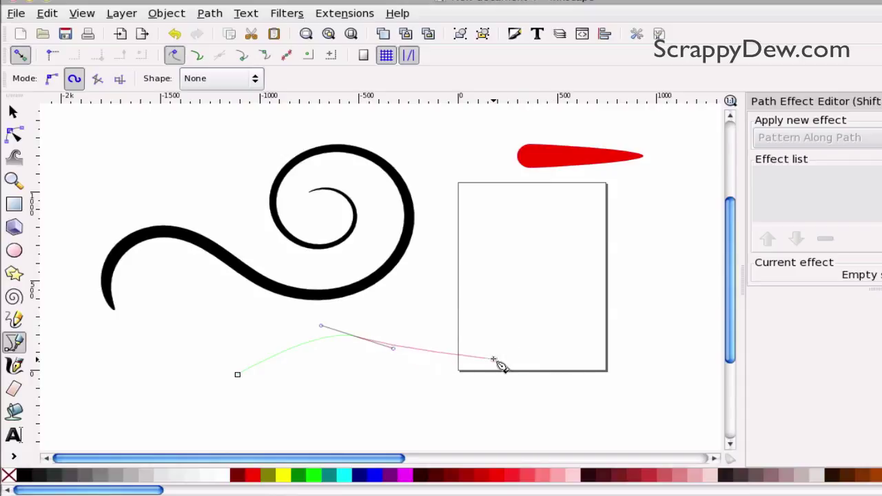
left_click_drag(541, 351, 550, 312)
left_click_drag(541, 239, 616, 255)
left_click_drag(644, 319, 581, 305)
right_click(584, 306)
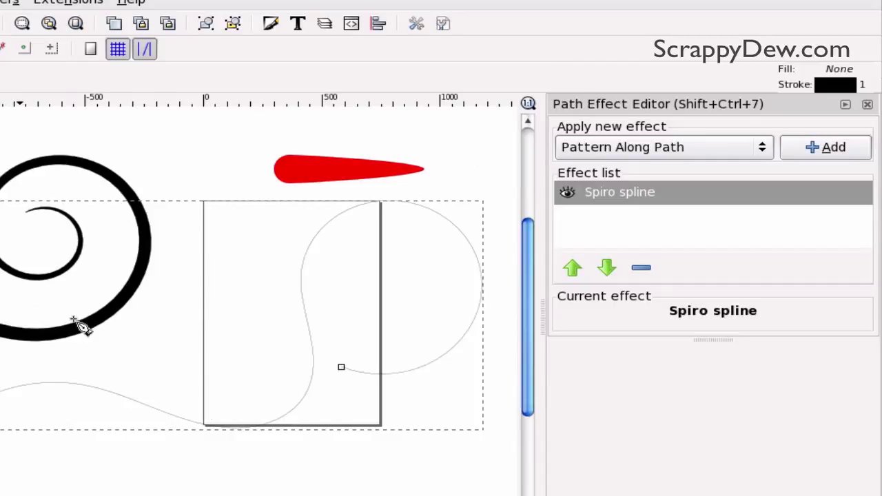
Give the new curve Pattern Along Path with the pasted teardrop at width 0.4.
left_click(833, 148)
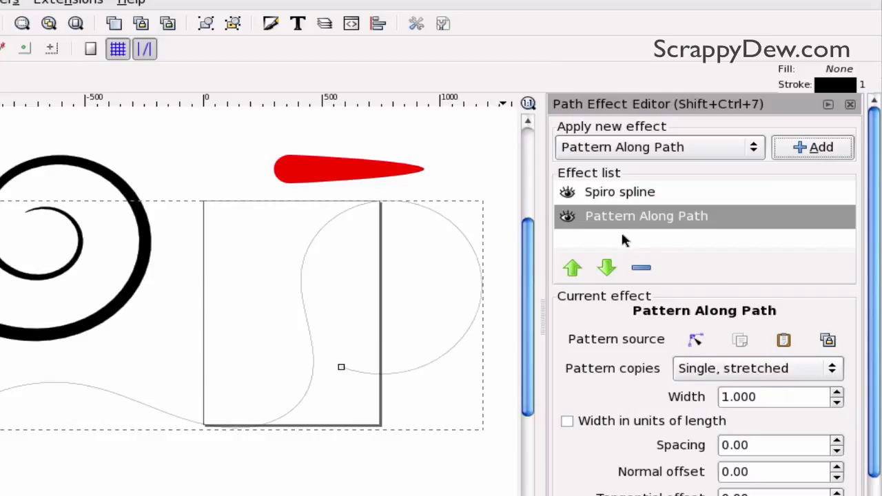
left_click(785, 340)
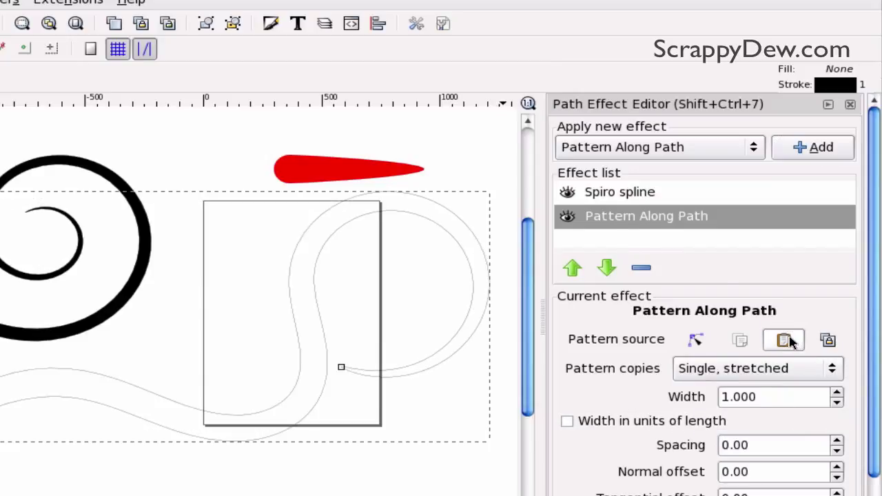
double_click(763, 399)
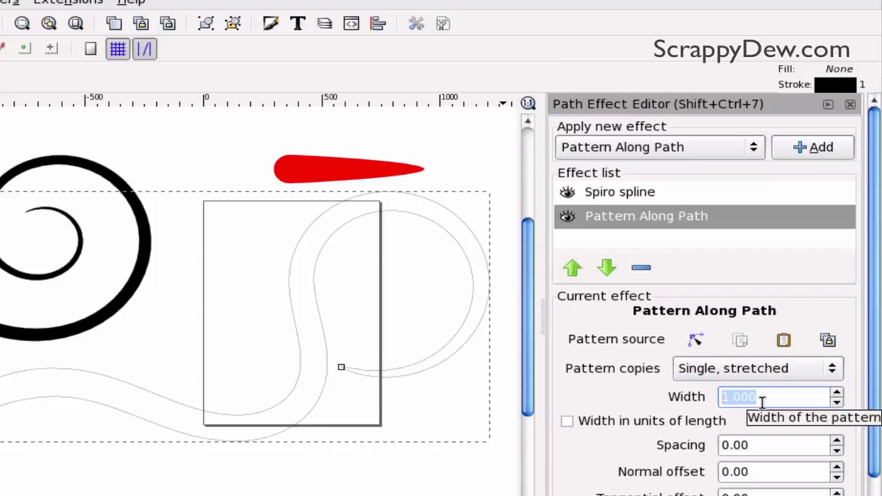
type(".4")
key("Return")
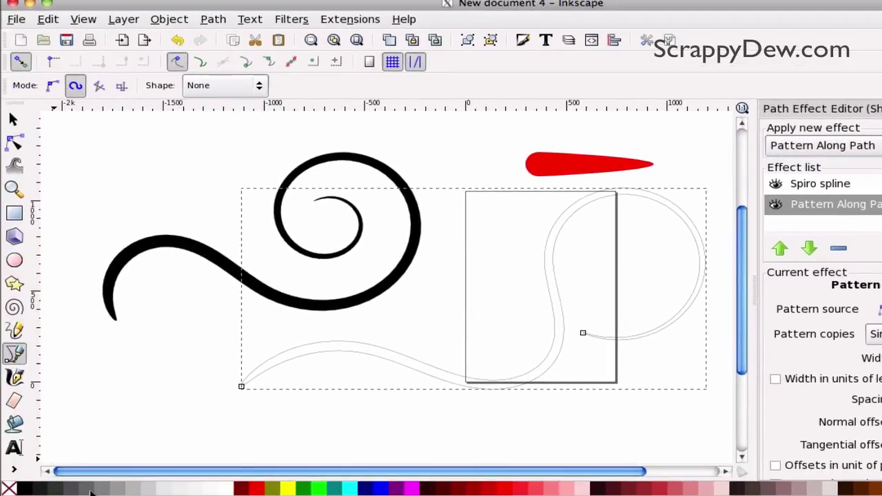
Fill the second swirl red and move it up and to the right.
left_click(261, 488)
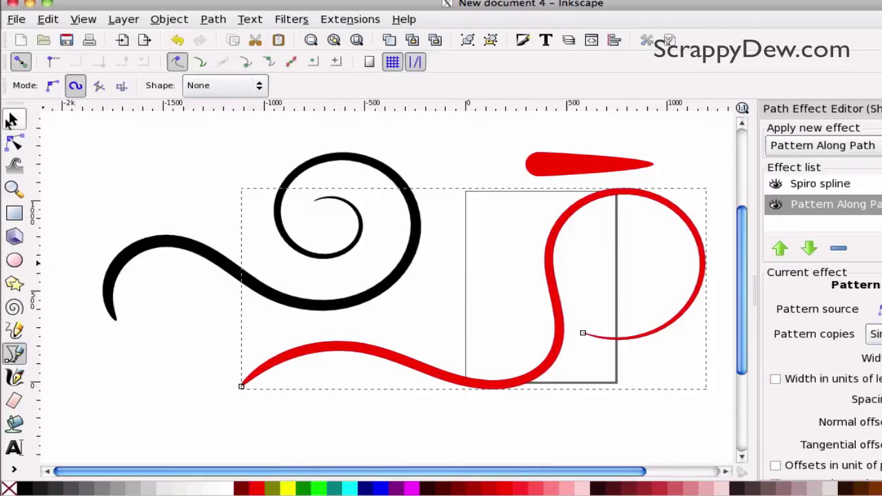
left_click(12, 120)
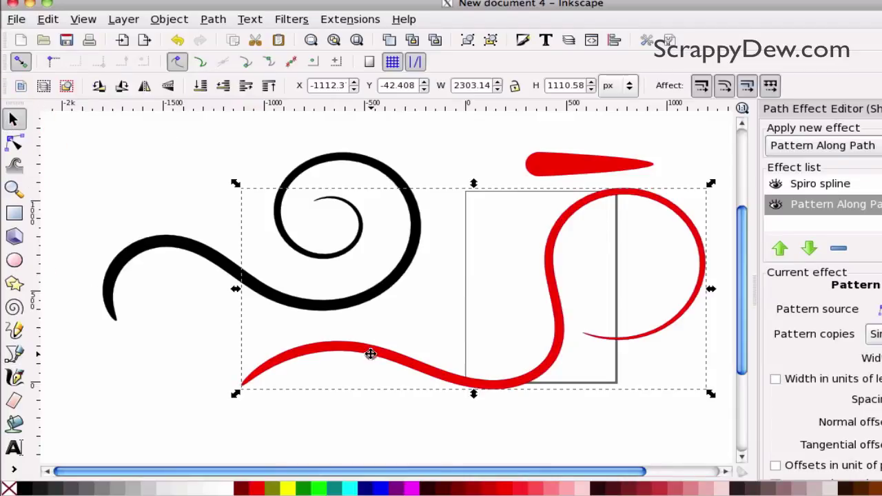
left_click_drag(370, 353, 414, 301)
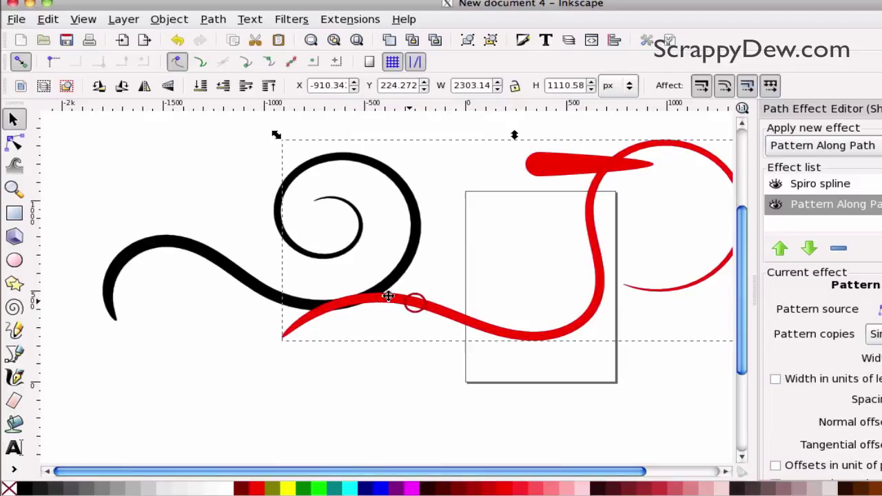
Flip the red swirl upside down and join its tail to the black swirl at X -1124.4, Y -477.35.
left_click(144, 86)
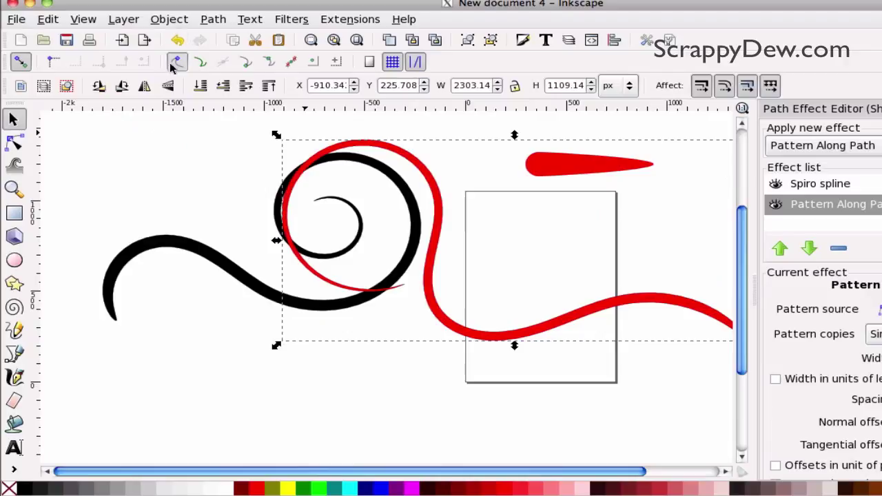
left_click(144, 87)
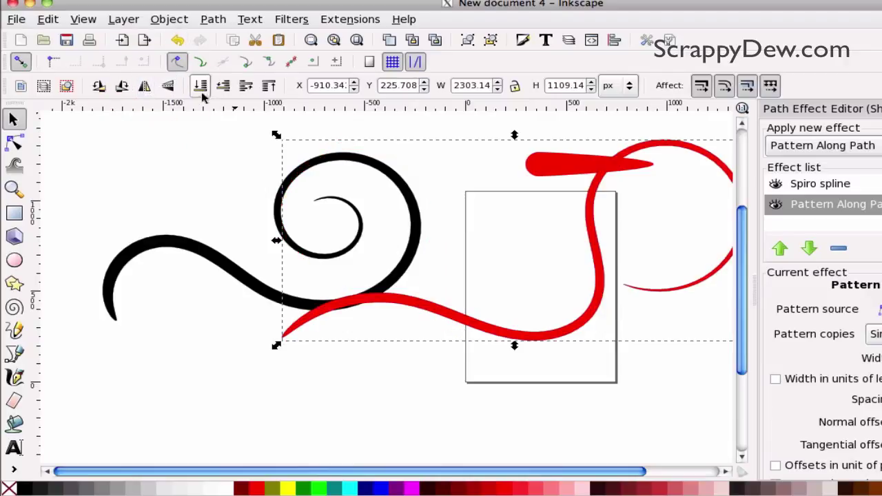
left_click(167, 86)
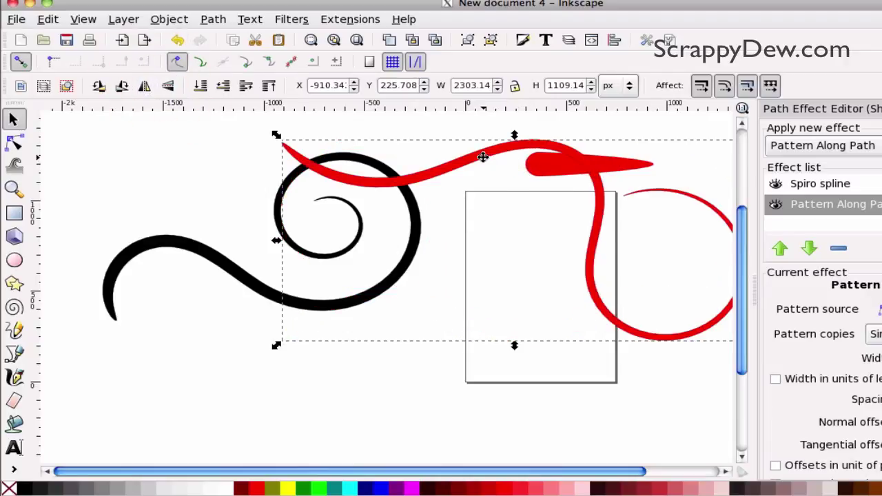
left_click_drag(482, 157, 437, 292)
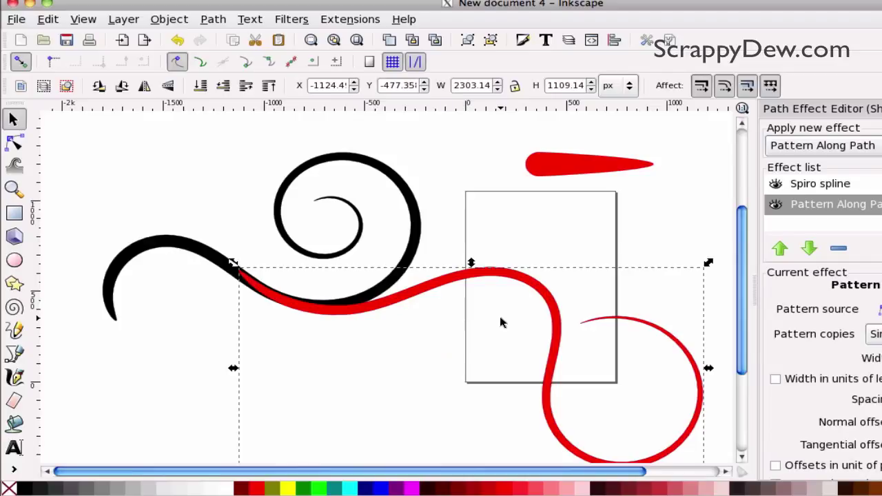
key("minus")
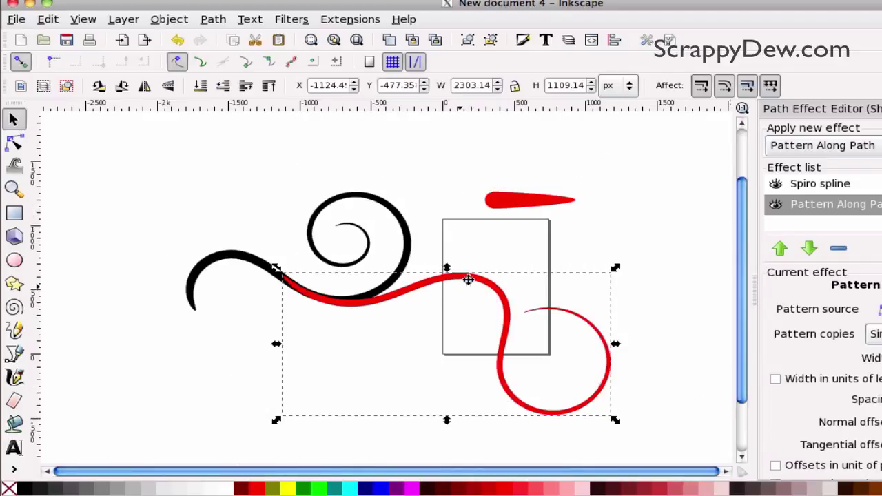
Cut the red teardrop brush shape off the canvas, then select the black swirl.
left_click(13, 123)
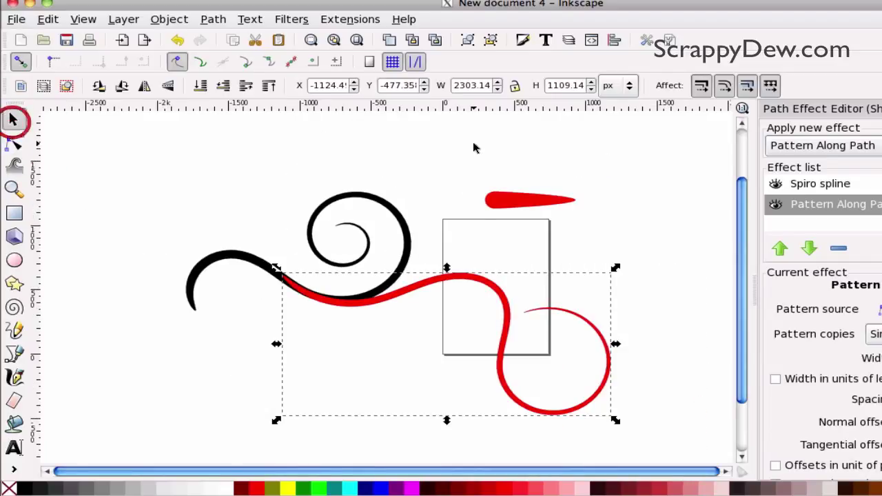
left_click(510, 201)
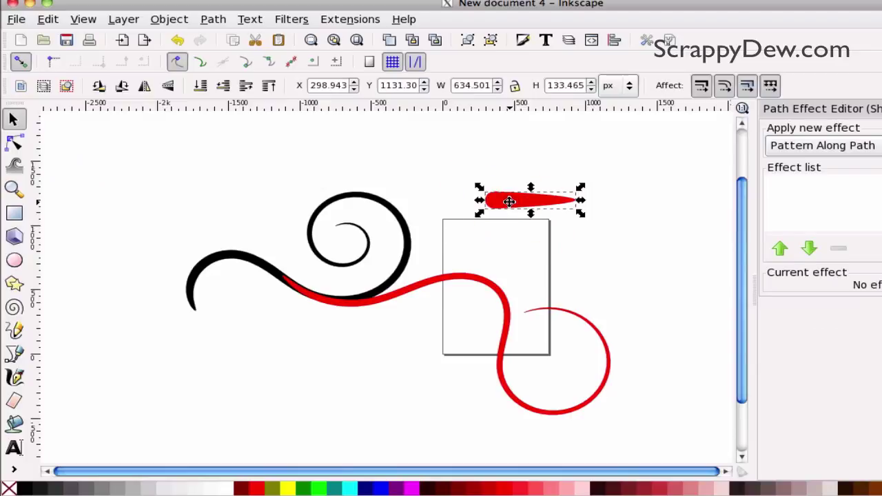
key("ctrl+x")
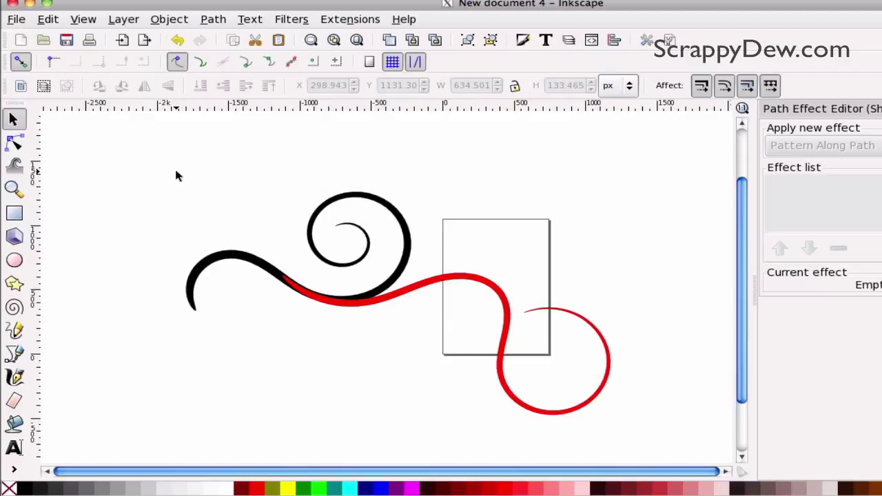
left_click(229, 261)
Make a bitmap copy of both swirls, then place a duplicate red swirl at the upper right.
left_click(499, 300, "shift")
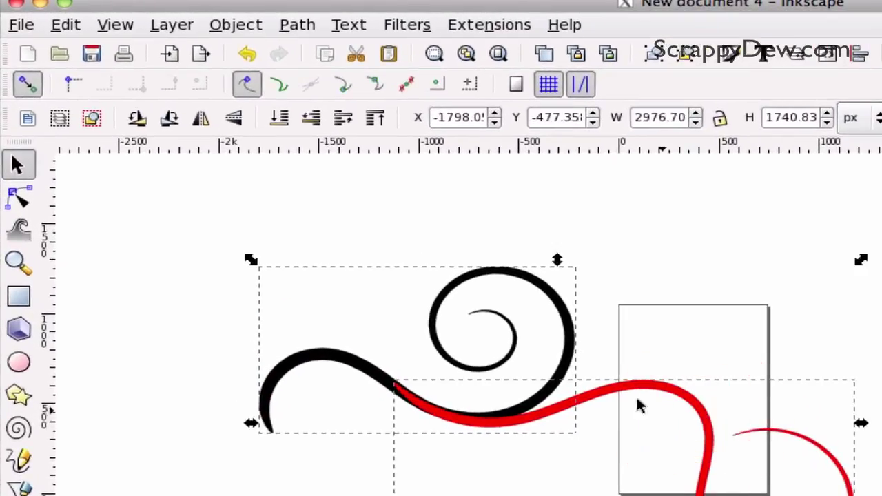
left_click(66, 24)
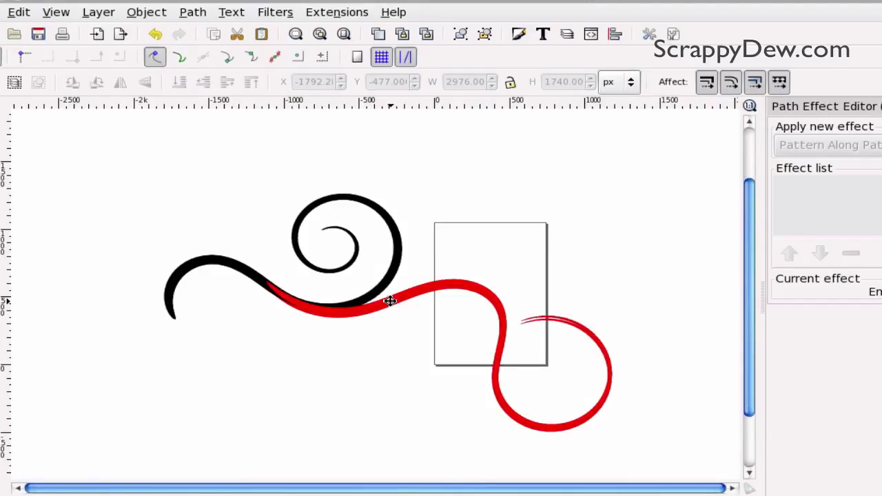
left_click(390, 300)
key("ctrl+d")
left_click_drag(389, 305, 348, 350)
left_click_drag(412, 338, 592, 143)
Place a duplicate black spiral at the top left and shift the bitmap copy aside.
left_click(308, 209)
key("ctrl+d")
left_click_drag(308, 209, 158, 106)
mouse_move(389, 298)
left_mouse_down()
mouse_move(374, 331)
mouse_move(275, 358)
mouse_move(311, 324)
mouse_move(399, 338)
mouse_move(383, 340)
left_mouse_up()
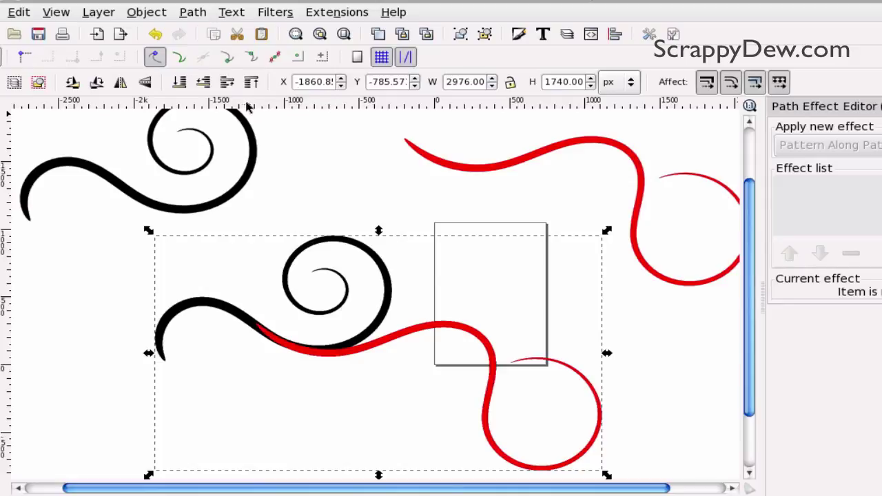
Trace the bitmap copy with Brightness cutoff and move the traced path off the originals.
left_click(192, 12)
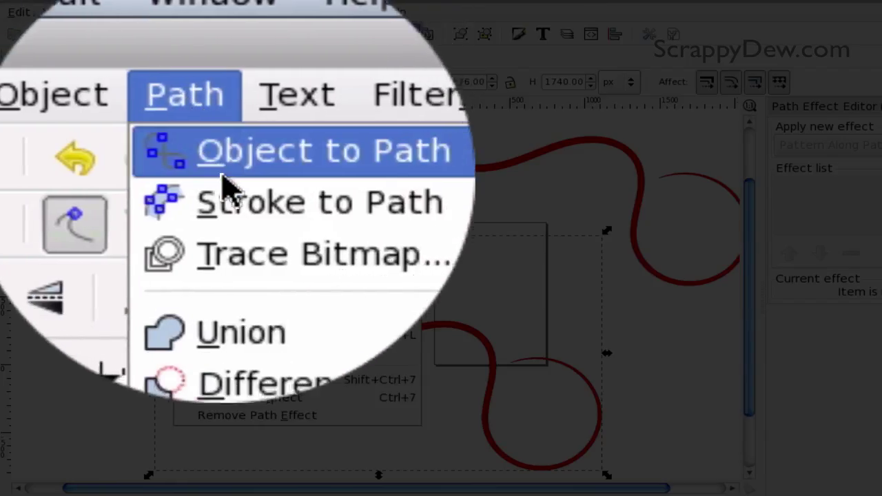
left_click(227, 66)
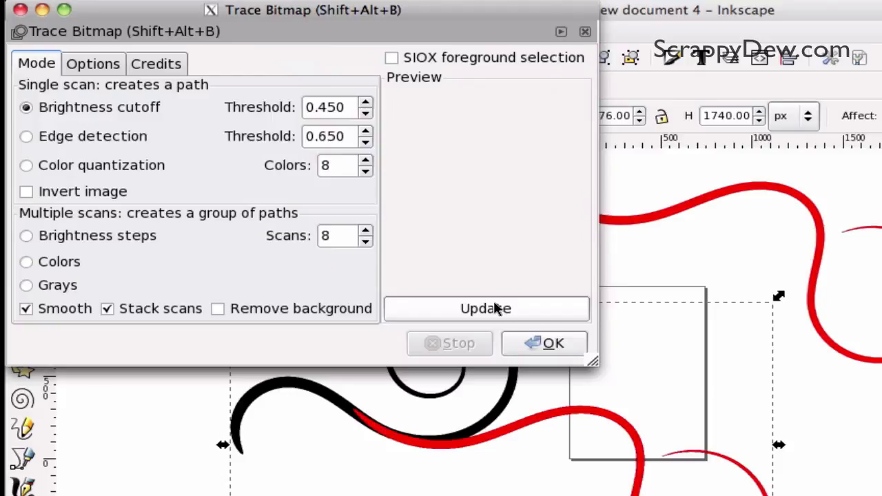
left_click(496, 308)
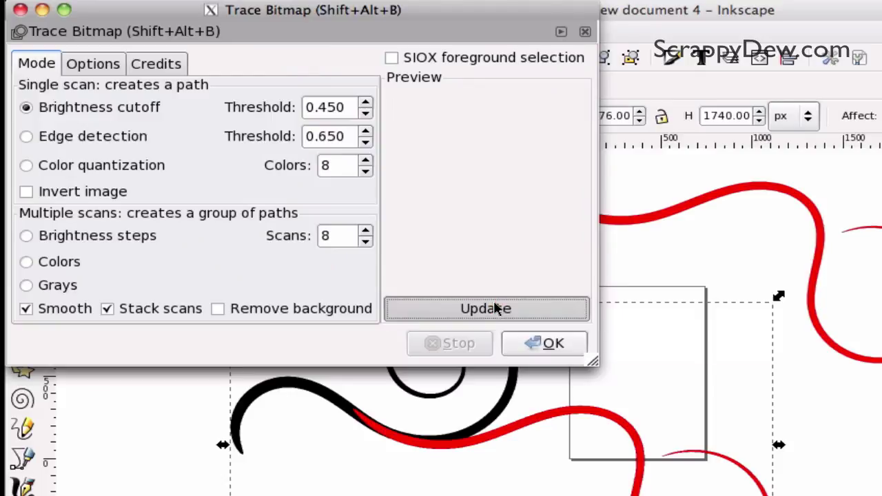
left_click(543, 343)
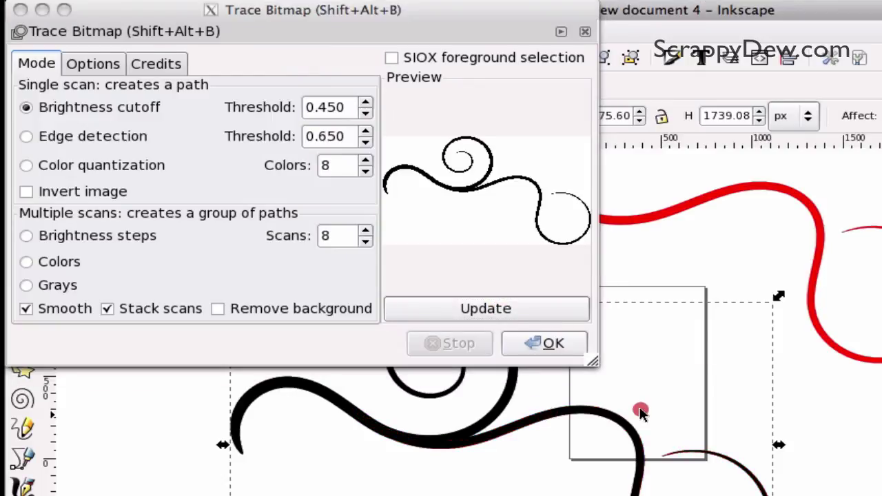
left_click_drag(555, 419, 725, 418)
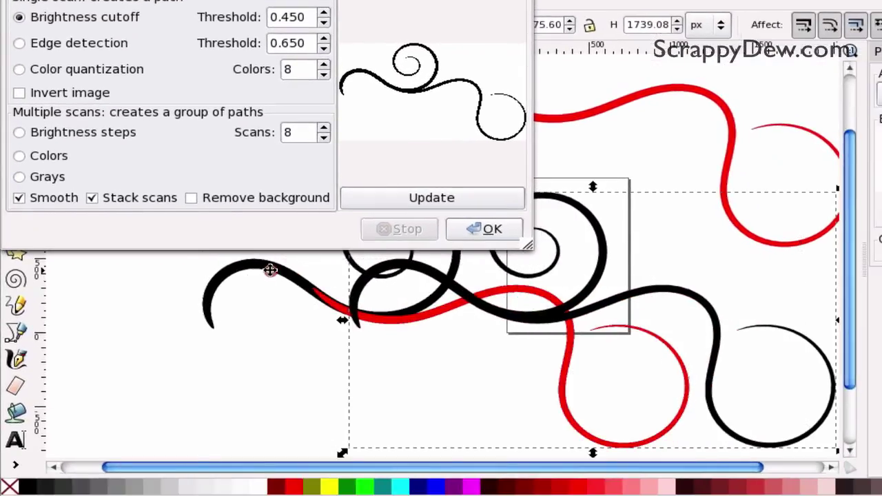
Delete the bitmap copy and move the traced swirl left into position.
left_click(270, 269)
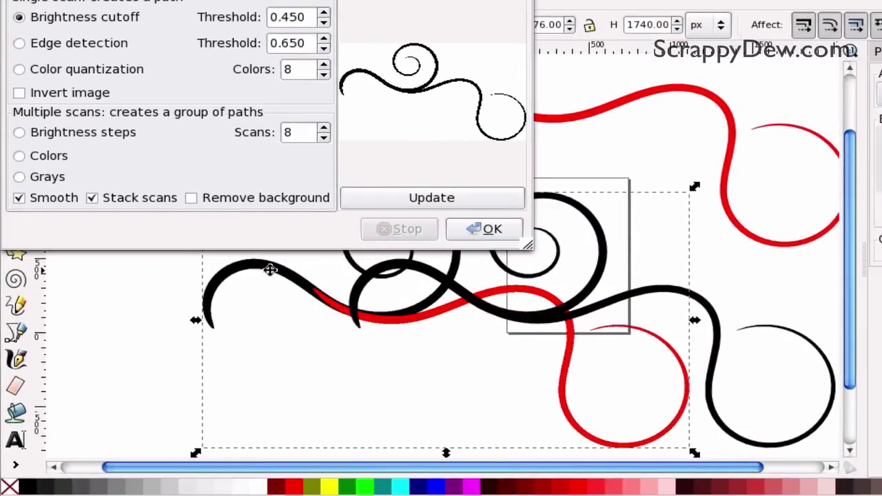
key("Delete")
key("Escape")
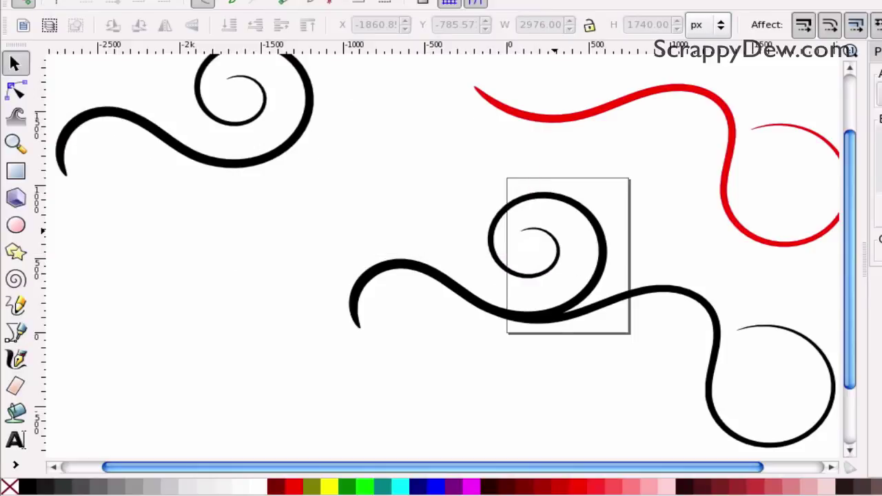
left_click_drag(508, 307, 357, 309)
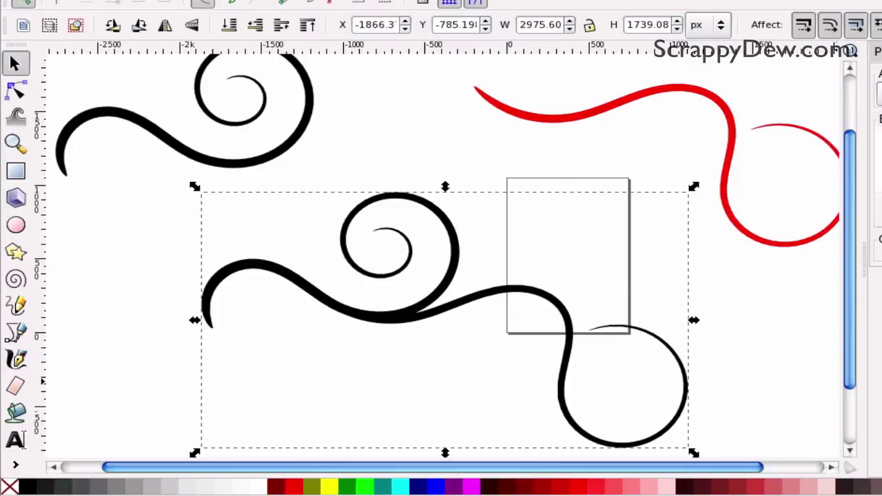
key("ctrl+alt+Right")
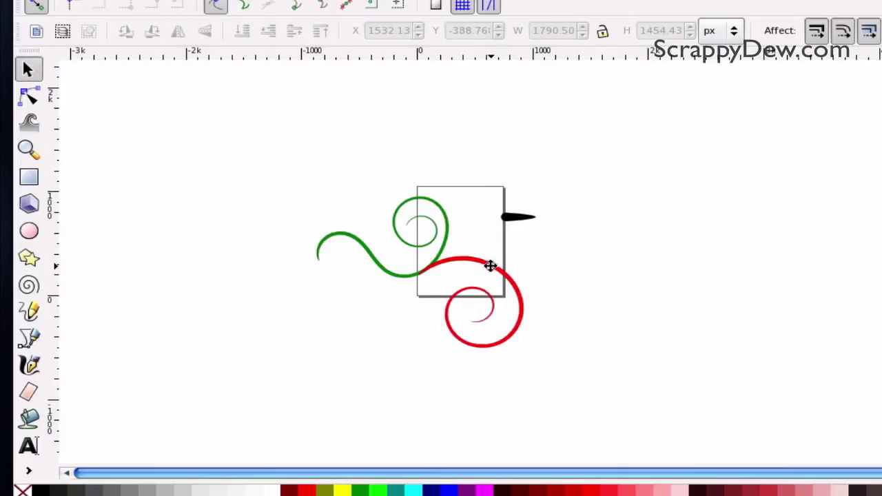
Nudge the red swirl against the green one, then union both swirls into one path.
mouse_move(484, 265)
left_mouse_down()
mouse_move(503, 275)
mouse_move(484, 267)
left_mouse_up()
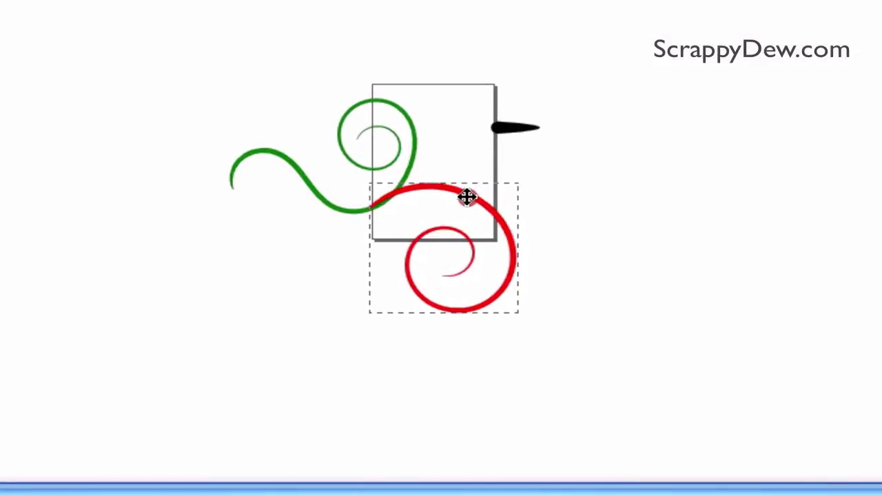
left_click_drag(467, 197, 472, 198)
key("F2")
left_click(156, 36)
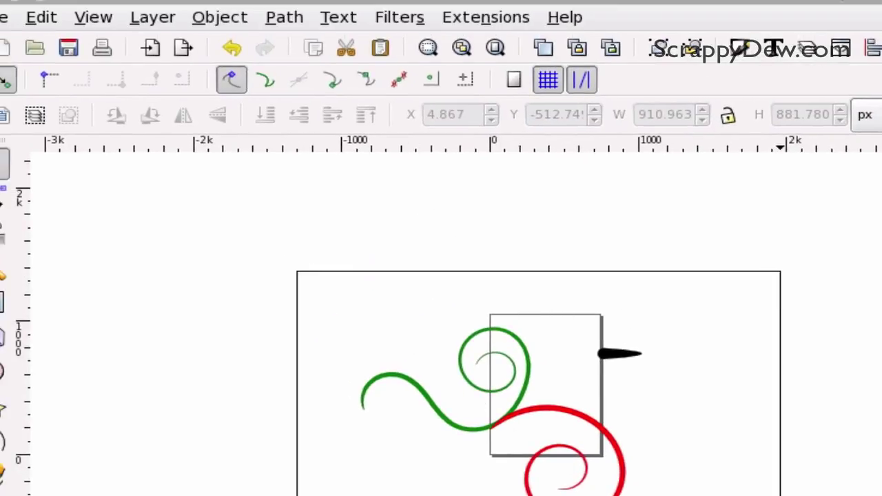
left_click_drag(608, 495, 637, 495)
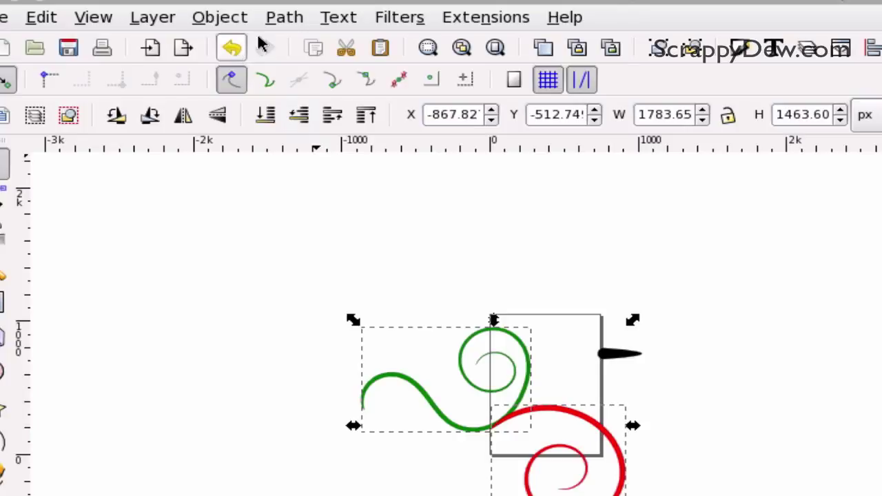
left_click(282, 18)
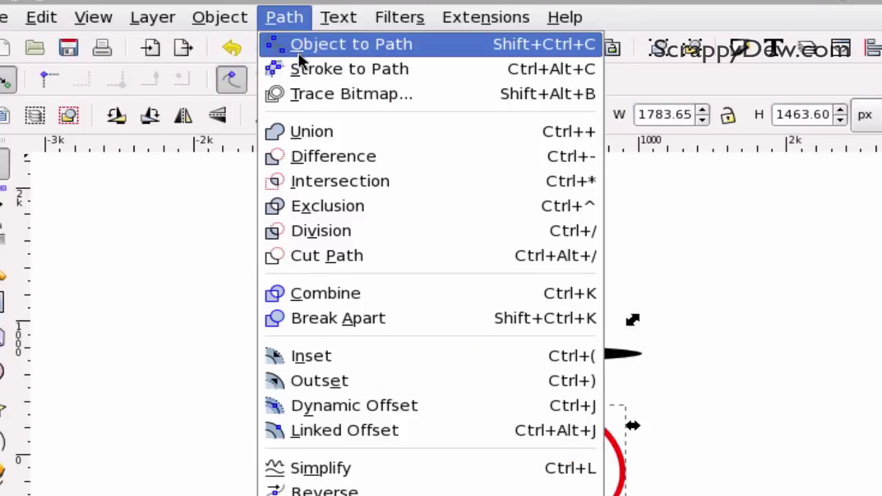
left_click(321, 137)
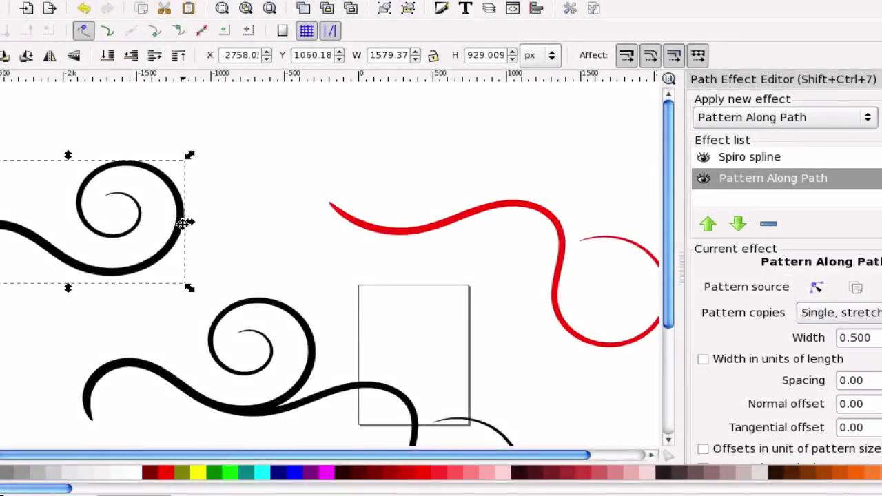
Delete the spare top-left black swirl and the red swirl copy.
key("Delete")
left_click(393, 228)
key("Delete")
scroll(368, 239, "down", 3)
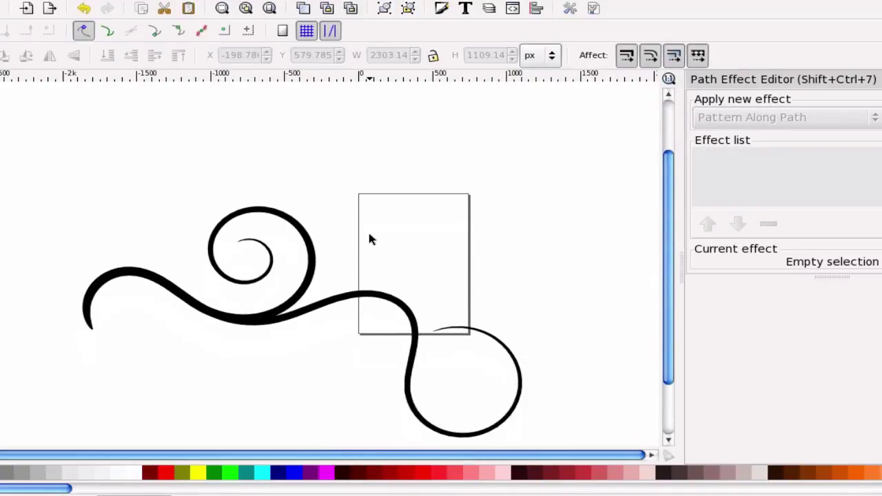
scroll(369, 239, "down", 2)
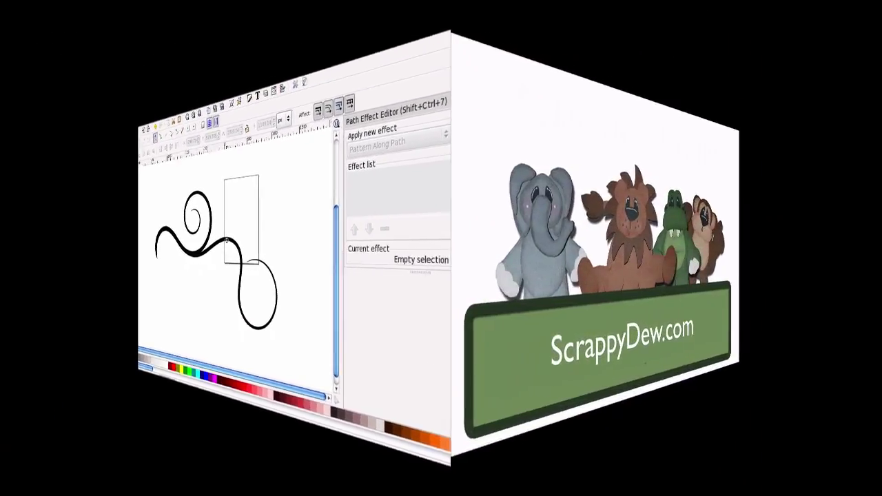